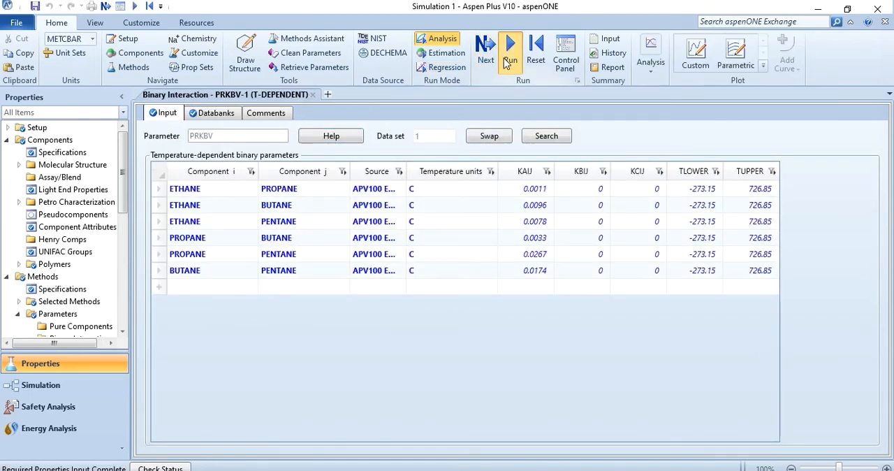
Run the properties analysis and place an enlarged Flash2 separator block on the simulation flowsheet
{"action": "left_click", "coordinate": [509, 61]}
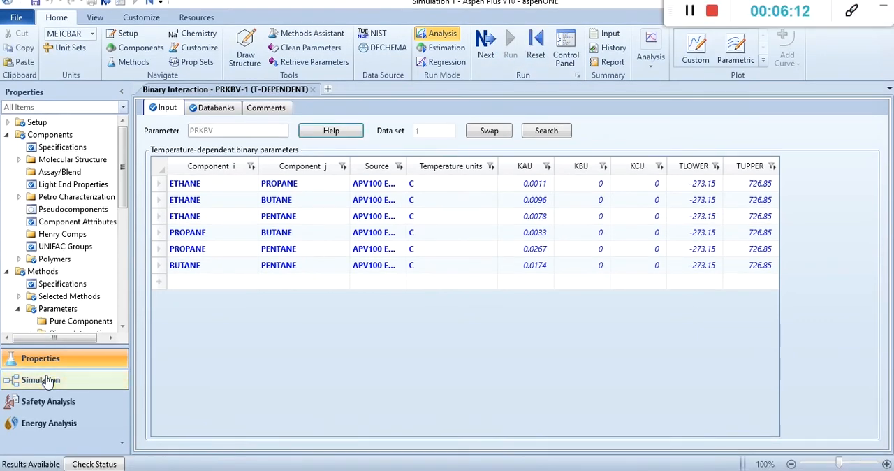
{"action": "left_click", "coordinate": [42, 380]}
{"action": "left_click", "coordinate": [302, 393]}
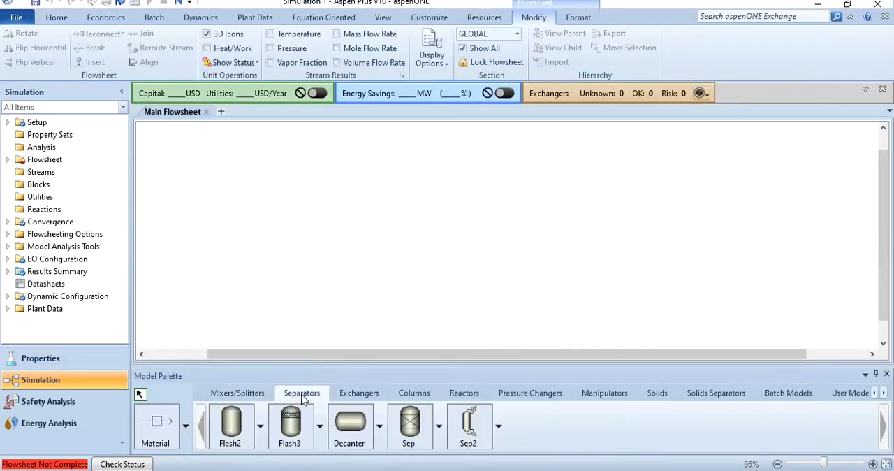
{"action": "left_click", "coordinate": [231, 424]}
{"action": "left_click", "coordinate": [428, 214]}
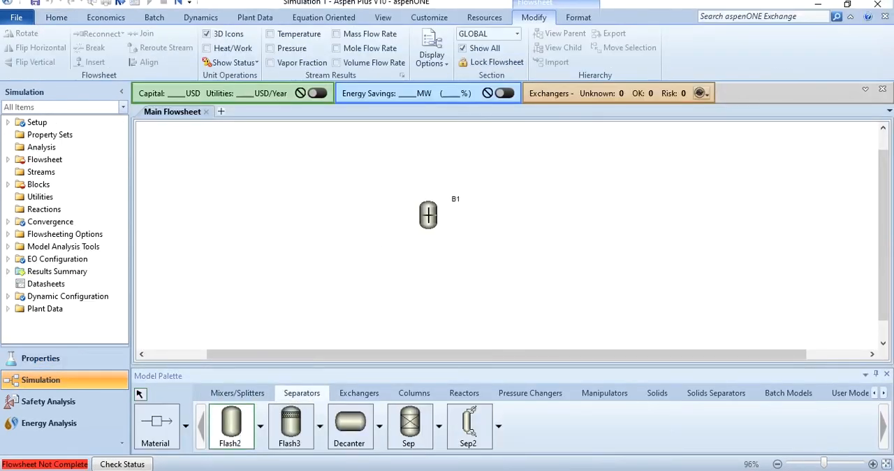
{"action": "right_click", "coordinate": [474, 232]}
{"action": "left_click_drag", "start_coordinate": [457, 201], "coordinate": [447, 239]}
Connect material streams to the Flash2 block: one feed inlet, one vapor outlet and one liquid outlet
{"action": "left_click", "coordinate": [156, 423]}
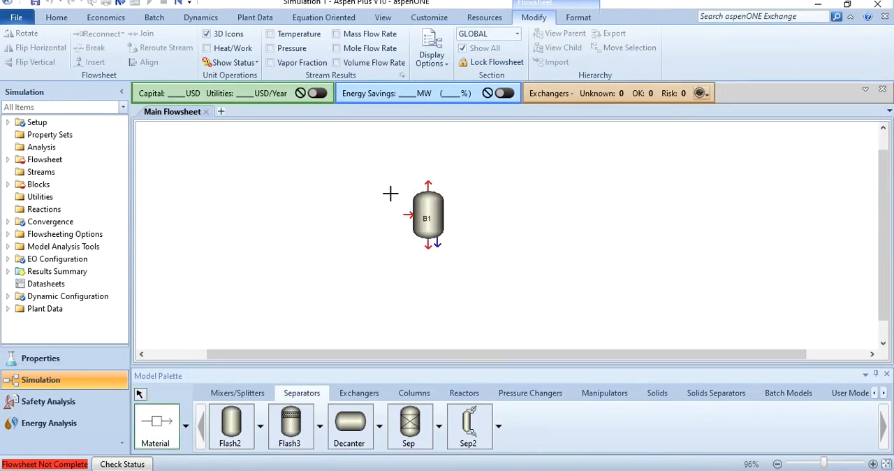
{"action": "left_click", "coordinate": [409, 214]}
{"action": "left_click", "coordinate": [304, 167]}
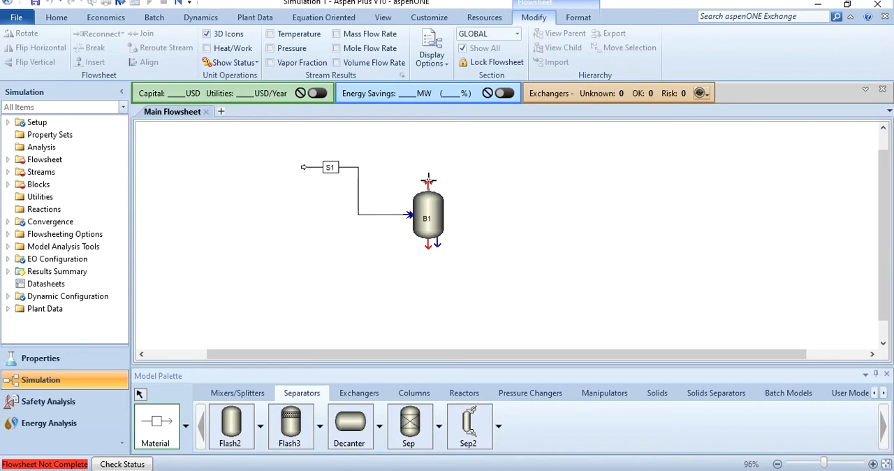
{"action": "left_click", "coordinate": [536, 143]}
{"action": "left_click", "coordinate": [428, 240]}
{"action": "left_click", "coordinate": [541, 273]}
Set feed stream S1's temperature to 78.7 C and its pressure to 17 bar
{"action": "double_click", "coordinate": [359, 203]}
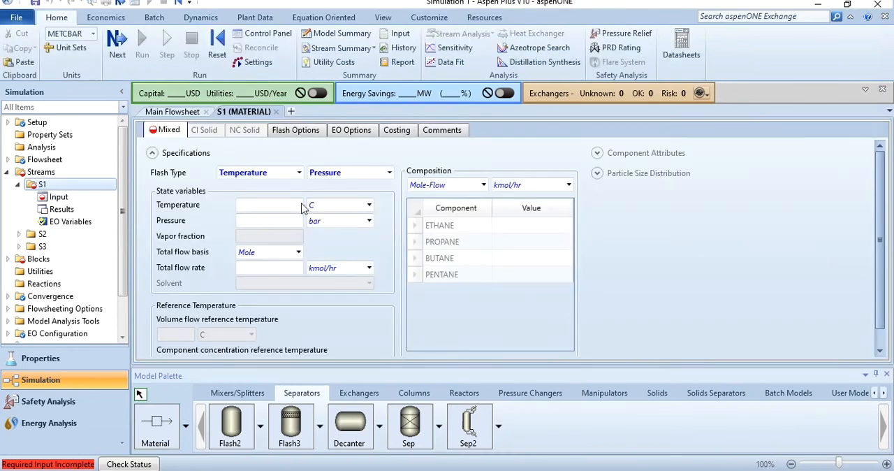
{"action": "left_click", "coordinate": [302, 207]}
{"action": "type", "text": "78.7"}
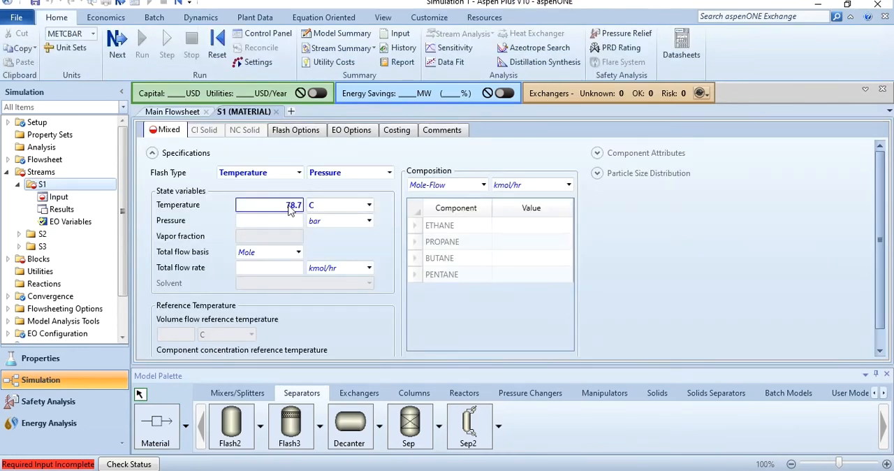
{"action": "left_click", "coordinate": [290, 223]}
{"action": "type", "text": "17"}
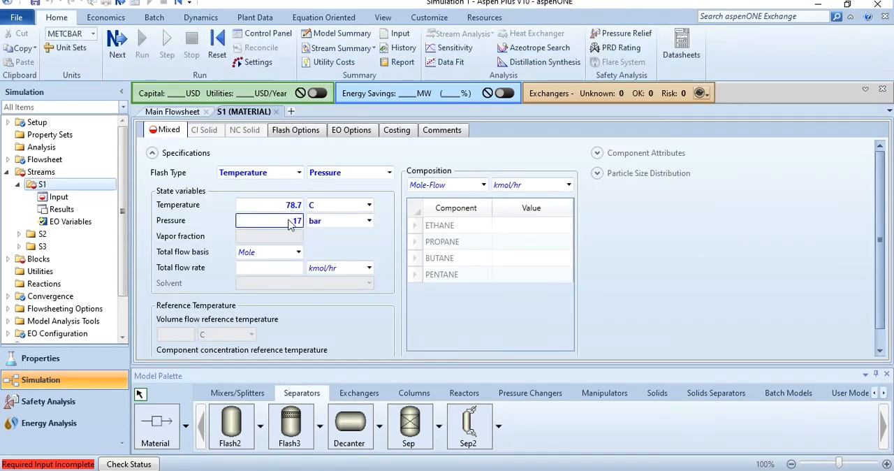
Specify the composition of feed stream S1 as Mass-Flow in tonne/day
{"action": "left_click", "coordinate": [483, 185]}
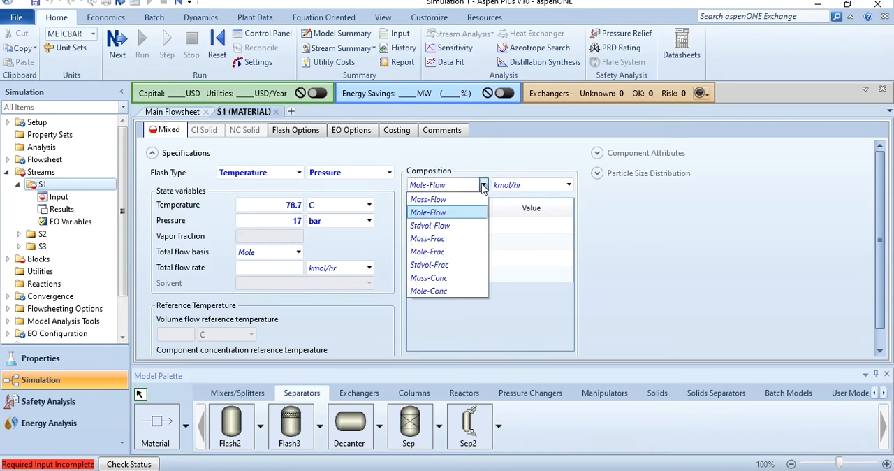
{"action": "left_click", "coordinate": [448, 199]}
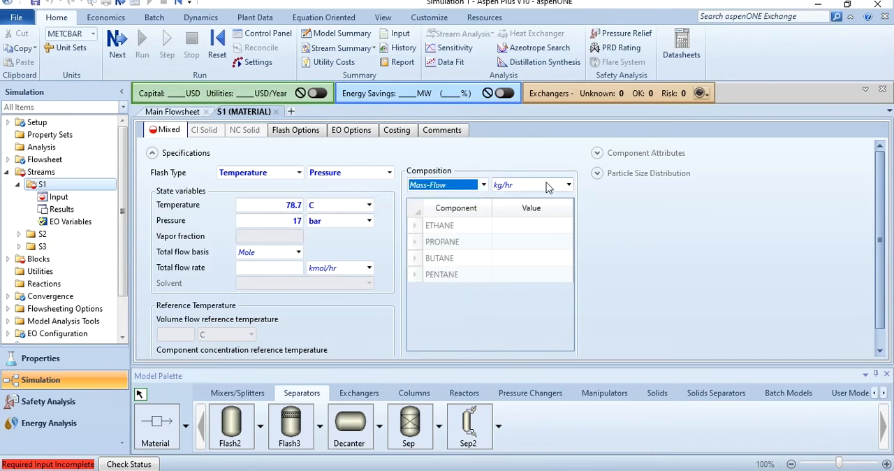
{"action": "left_click", "coordinate": [569, 185]}
{"action": "left_click_drag", "start_coordinate": [567, 256], "coordinate": [577, 357]}
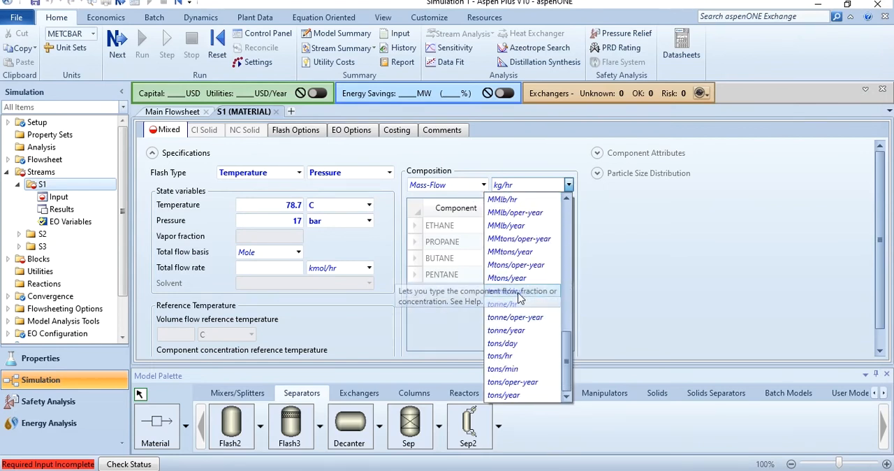
{"action": "left_click", "coordinate": [524, 292]}
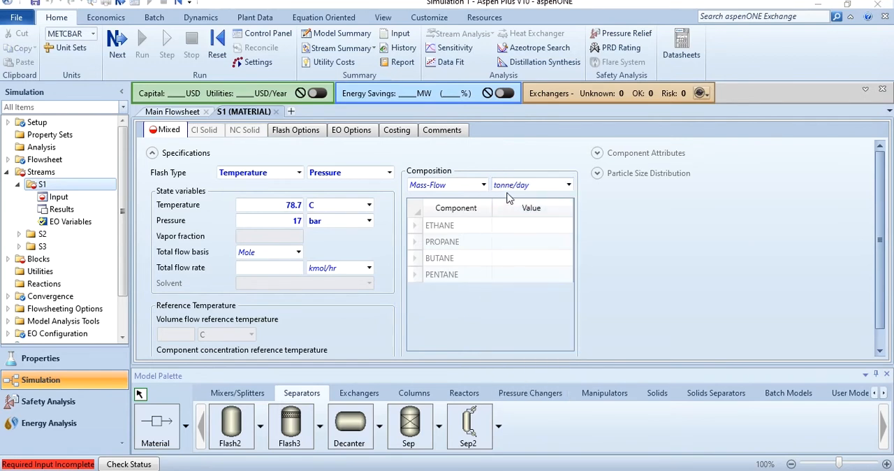
{"action": "left_click", "coordinate": [568, 184]}
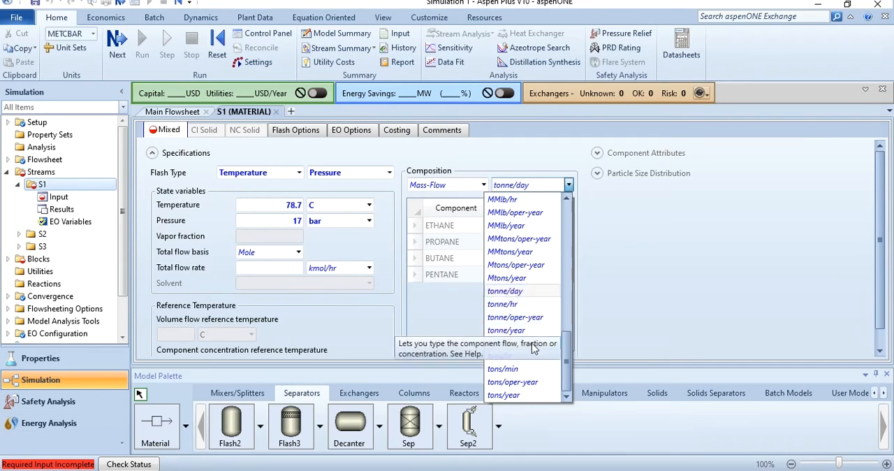
{"action": "left_click", "coordinate": [538, 292]}
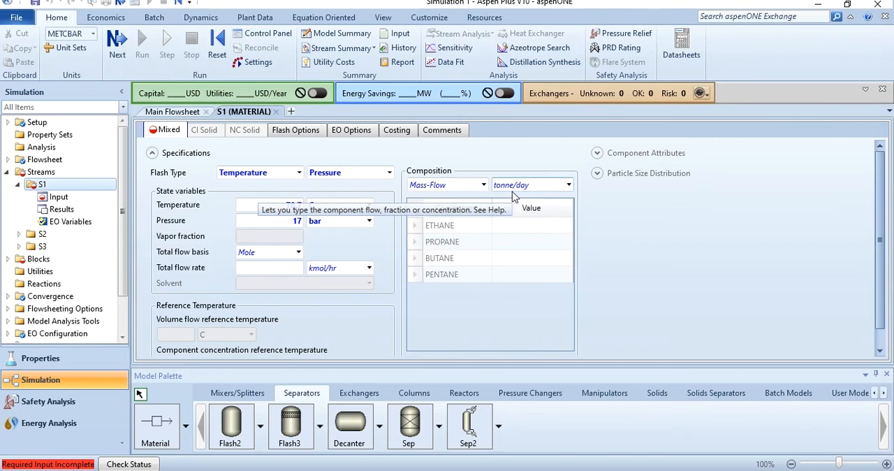
Enter the S1 component flows: ethane 3, propane 30, butane 65 and pentane 2 tonne/day
{"action": "type", "text": "3"}
{"action": "key", "text": "Return"}
{"action": "type", "text": "30"}
{"action": "key", "text": "Return"}
{"action": "type", "text": "65"}
{"action": "key", "text": "Return"}
{"action": "type", "text": "2"}
{"action": "key", "text": "Return"}
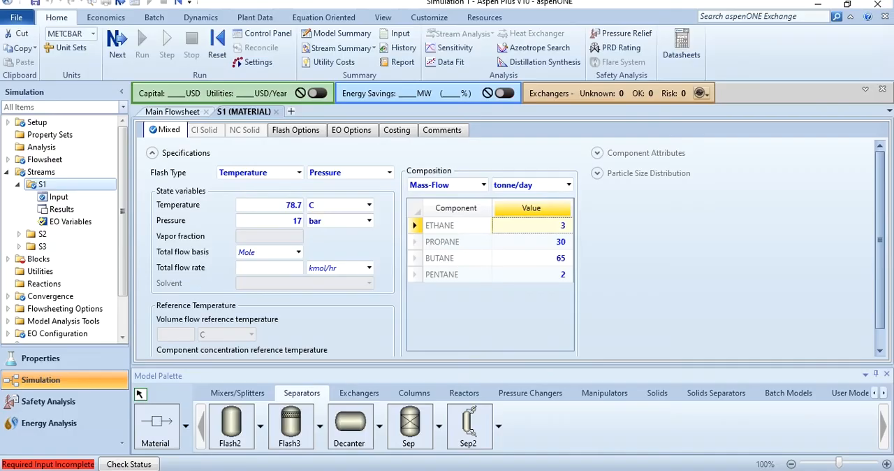
Check the problem description slide in PowerPoint, and set the Flash2 block B1 to 78.7 C and 17 bar in Aspen Plus
{"action": "key", "text": "alt+Tab"}
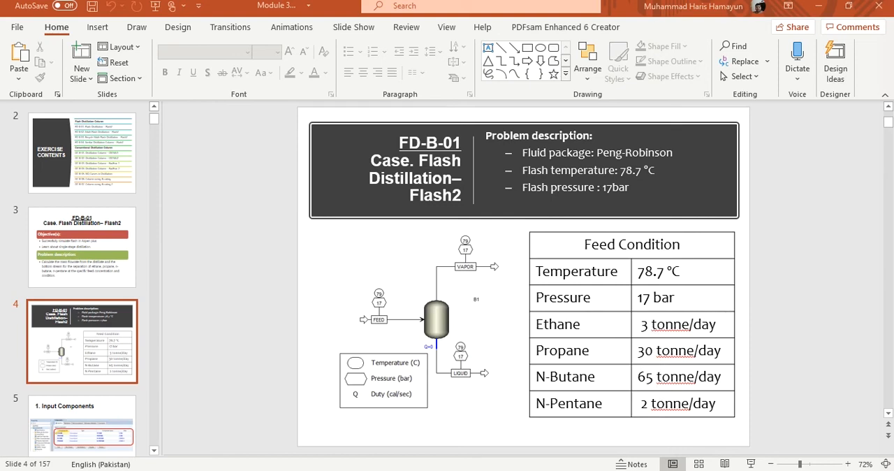
{"action": "key", "text": "alt+Tab"}
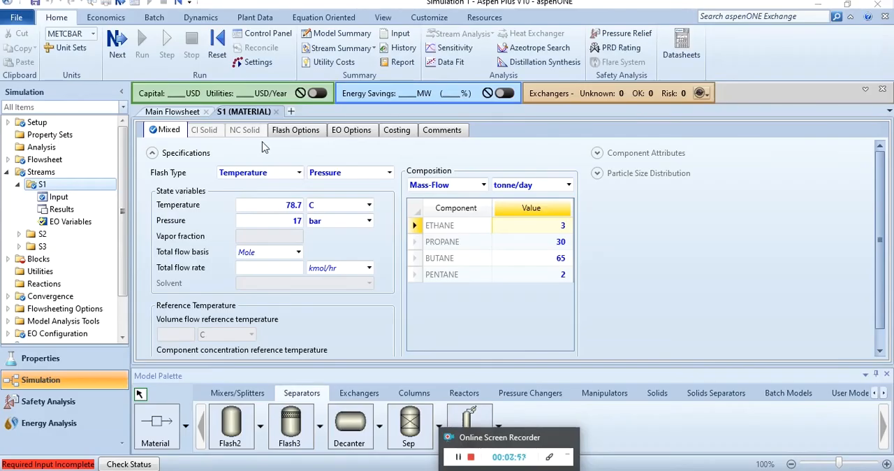
{"action": "left_click", "coordinate": [172, 112]}
{"action": "double_click", "coordinate": [439, 209]}
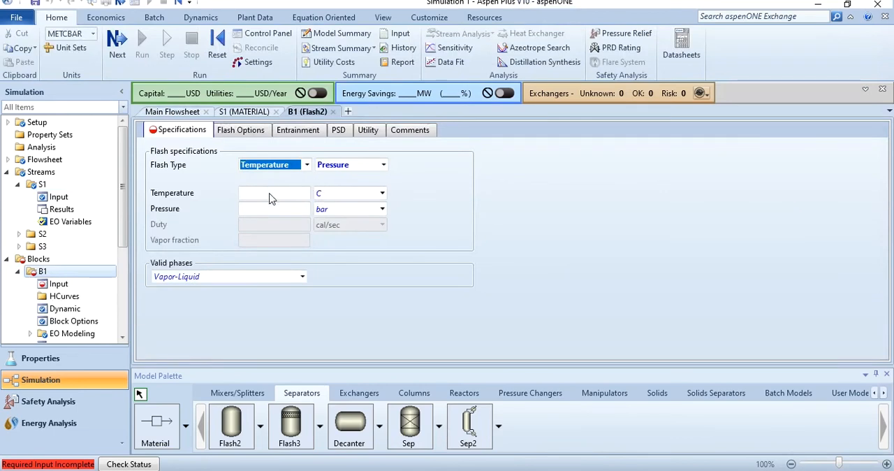
{"action": "left_click", "coordinate": [270, 193]}
{"action": "type", "text": "78.7"}
{"action": "left_click", "coordinate": [274, 210]}
{"action": "type", "text": "17"}
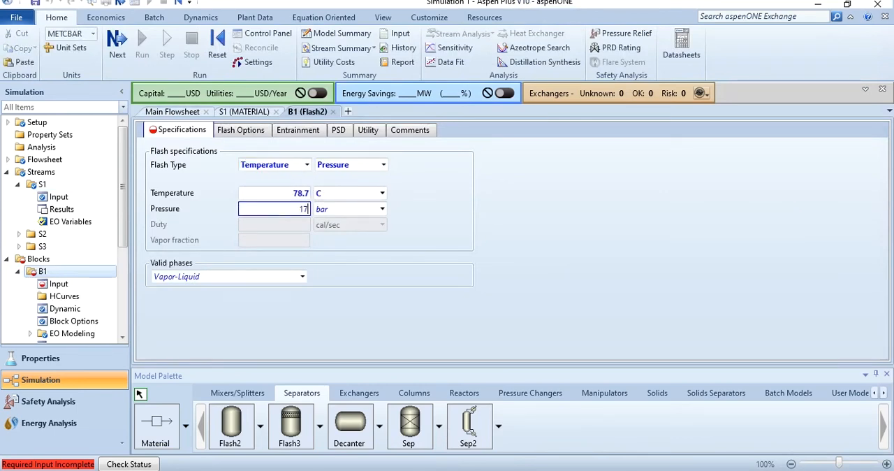
{"action": "key", "text": "Return"}
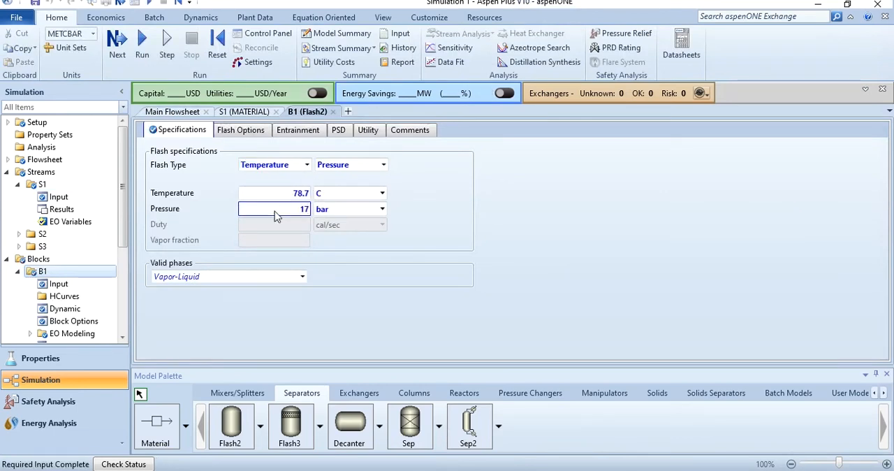
Run the simulation and show block B1's stream results with the component mole fractions expanded
{"action": "left_click", "coordinate": [142, 60]}
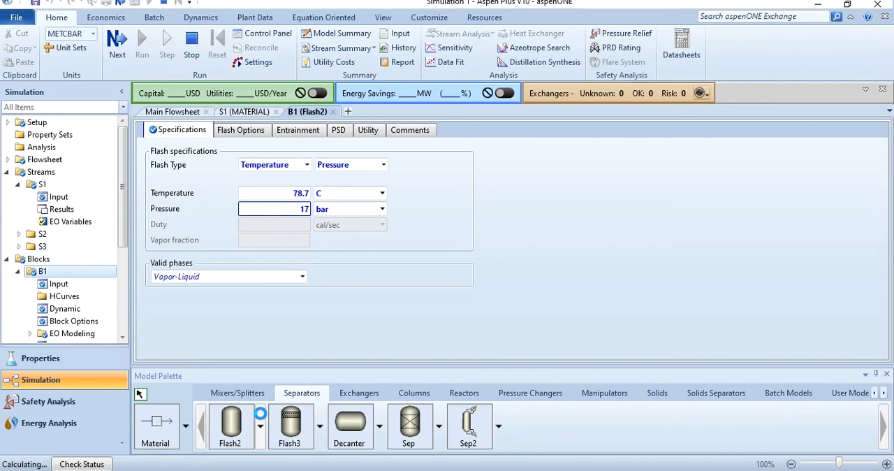
{"action": "left_click", "coordinate": [172, 112]}
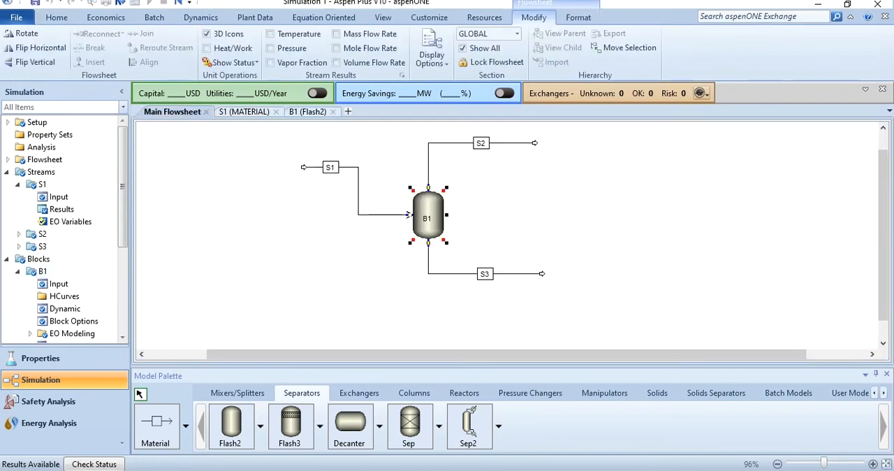
{"action": "right_click", "coordinate": [430, 200]}
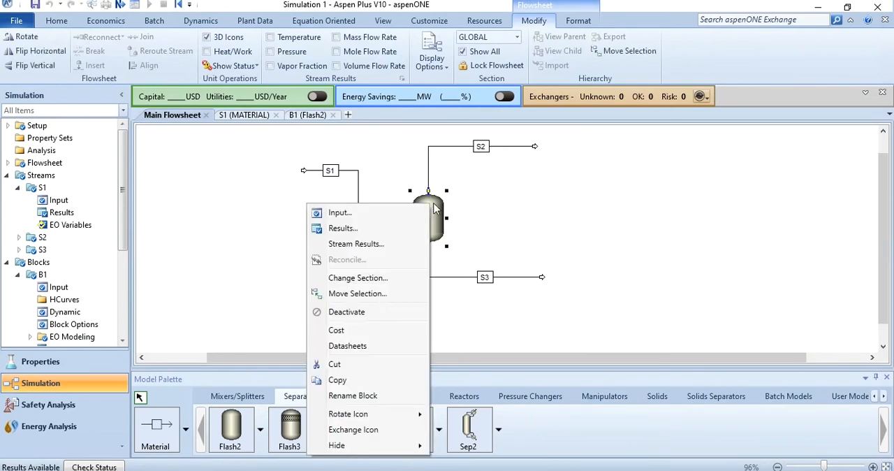
{"action": "left_click", "coordinate": [357, 244]}
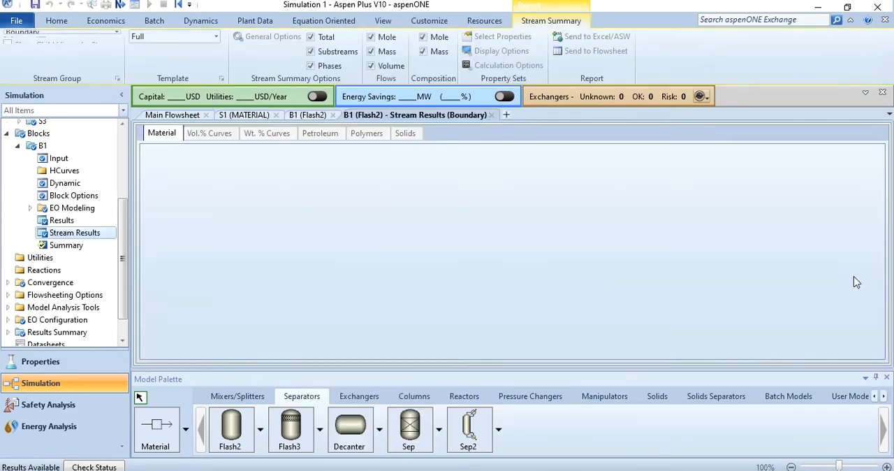
{"action": "left_click", "coordinate": [878, 326]}
{"action": "scroll", "coordinate": [378, 229], "scroll_direction": "down", "scroll_amount": 1}
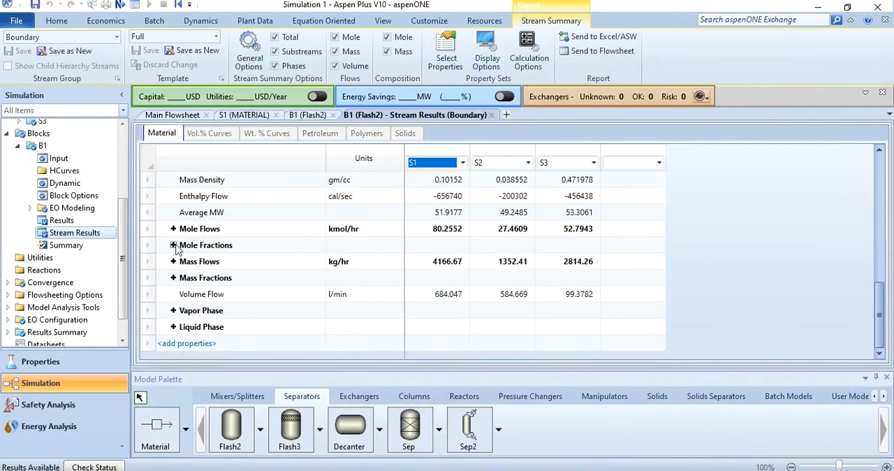
{"action": "left_click", "coordinate": [174, 246]}
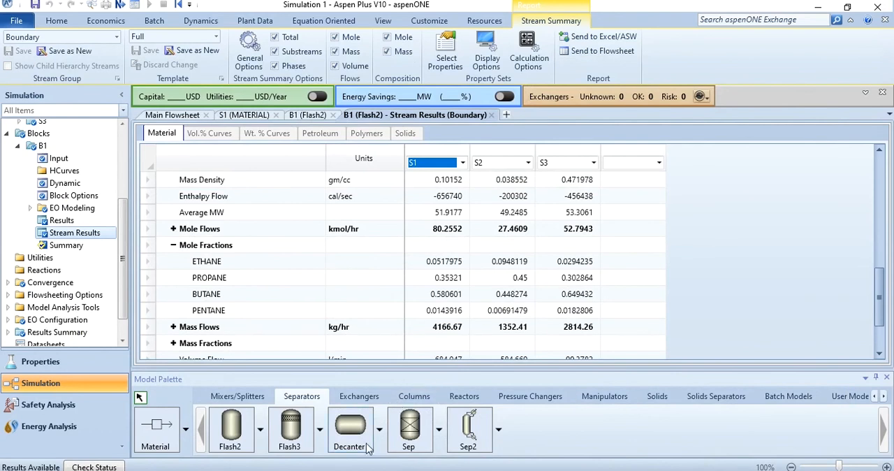
Look up the flow, composition and condition values asked for on the PowerPoint questions slide in B1's stream results, and return to the main flowsheet
{"action": "key", "text": "alt+Tab"}
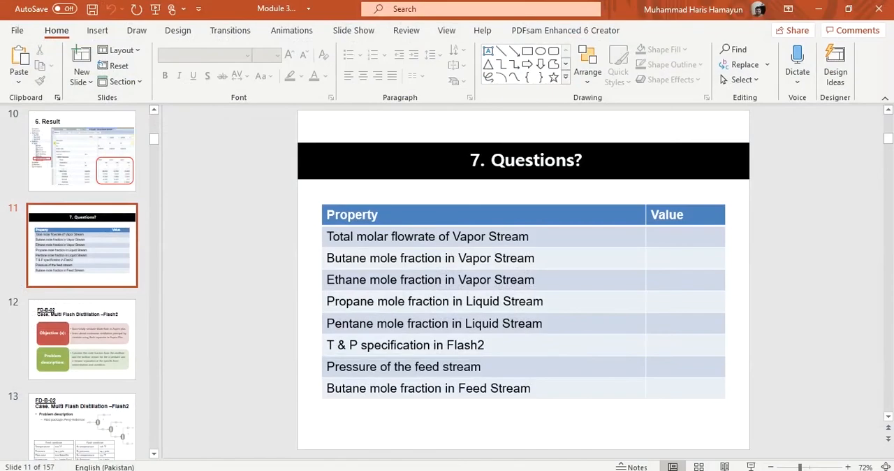
{"action": "key", "text": "alt+Tab"}
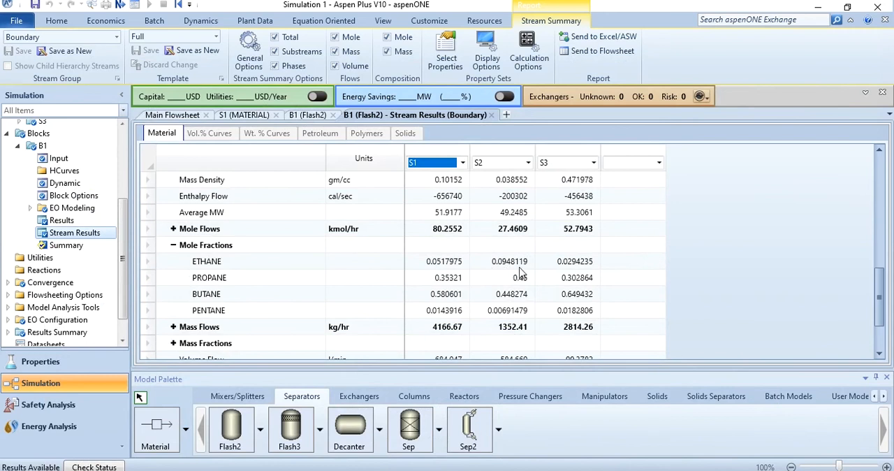
{"action": "key", "text": "alt+Tab"}
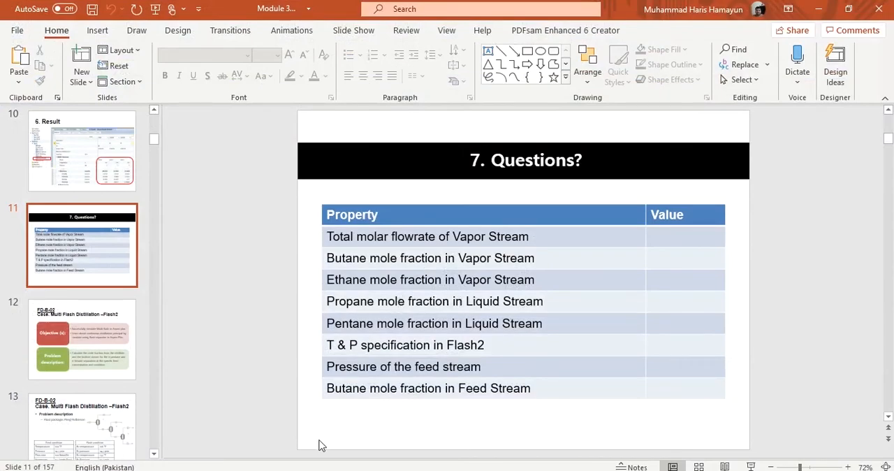
{"action": "key", "text": "alt+Tab"}
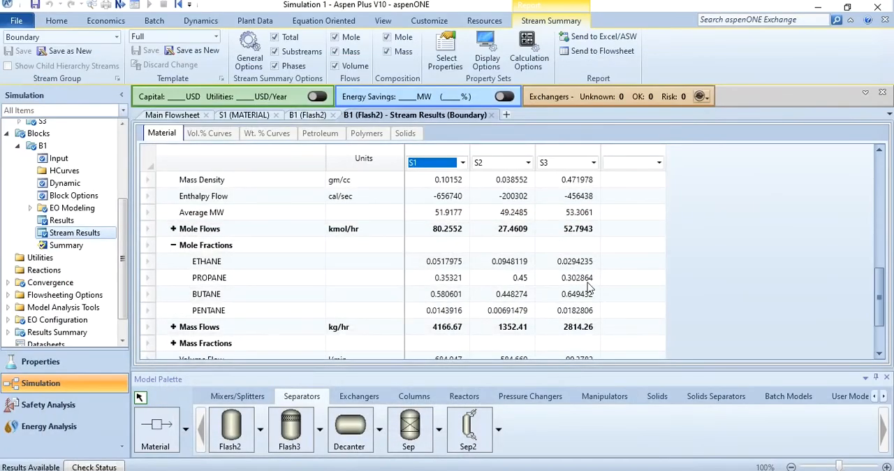
{"action": "key", "text": "alt+Tab"}
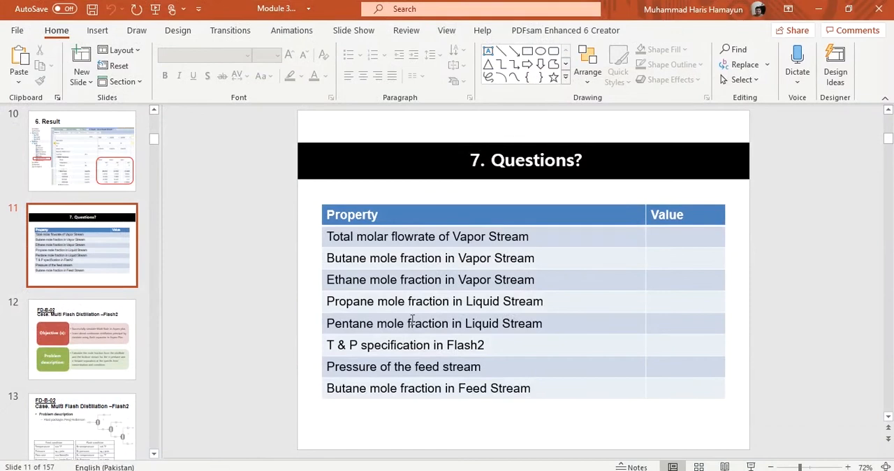
{"action": "key", "text": "alt+Tab"}
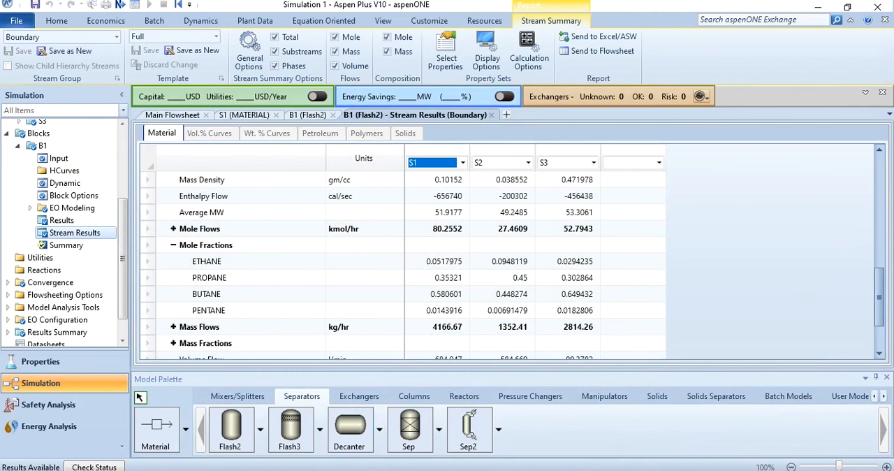
{"action": "key", "text": "alt+Tab"}
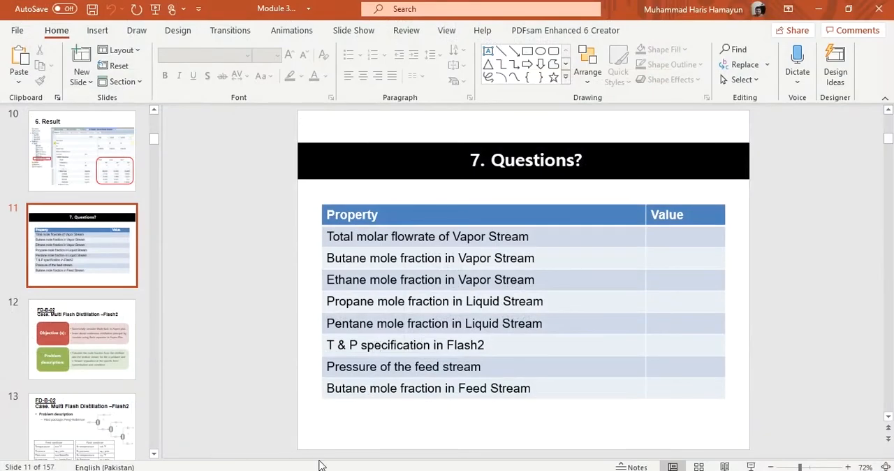
{"action": "key", "text": "alt+Tab"}
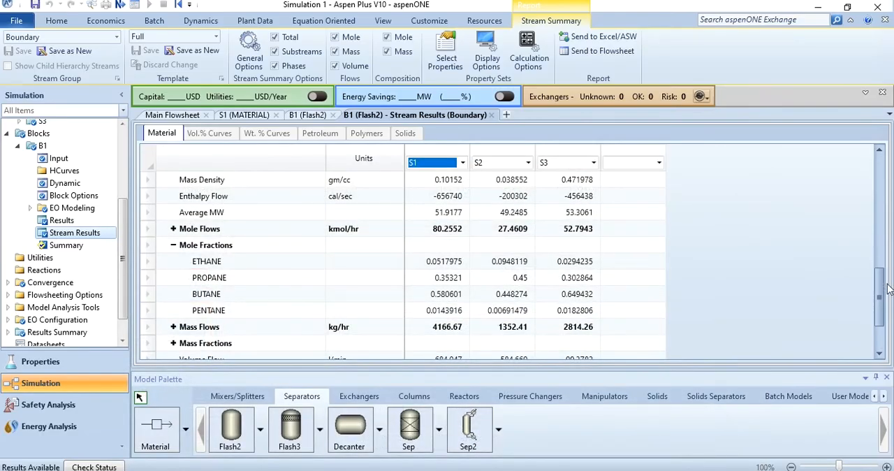
{"action": "left_click_drag", "start_coordinate": [882, 297], "coordinate": [882, 187]}
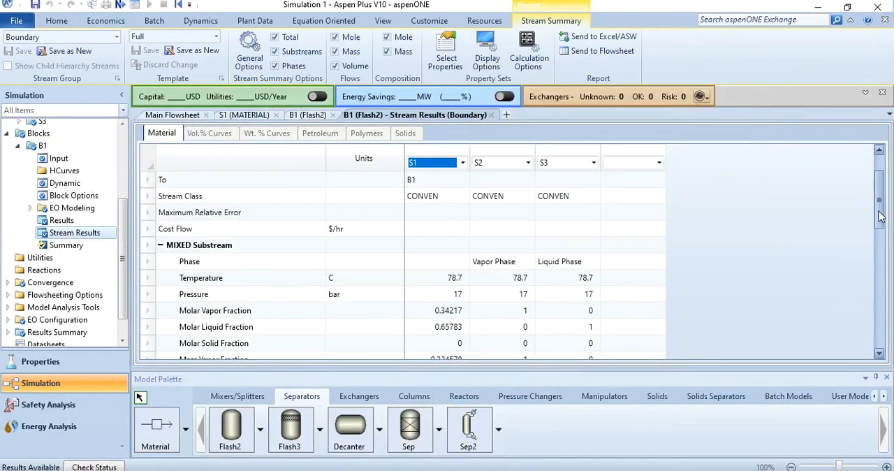
{"action": "scroll", "coordinate": [883, 331], "scroll_direction": "down", "scroll_amount": 5}
{"action": "scroll", "coordinate": [883, 331], "scroll_direction": "down", "scroll_amount": 3}
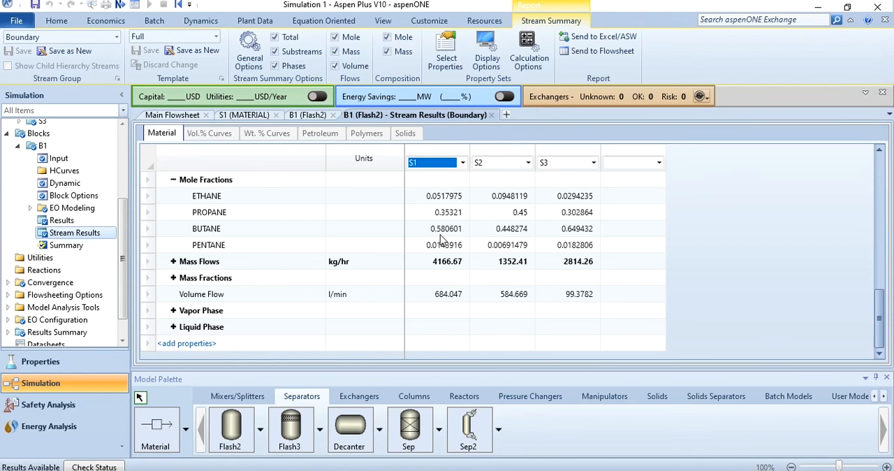
{"action": "left_click", "coordinate": [153, 116]}
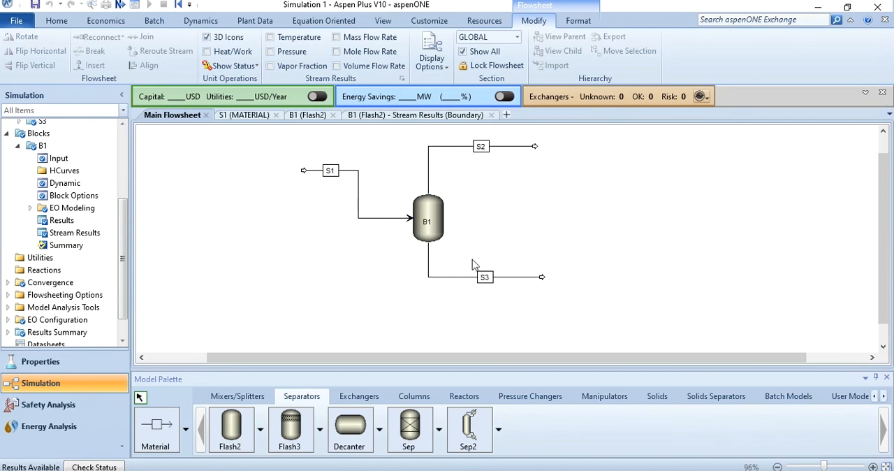